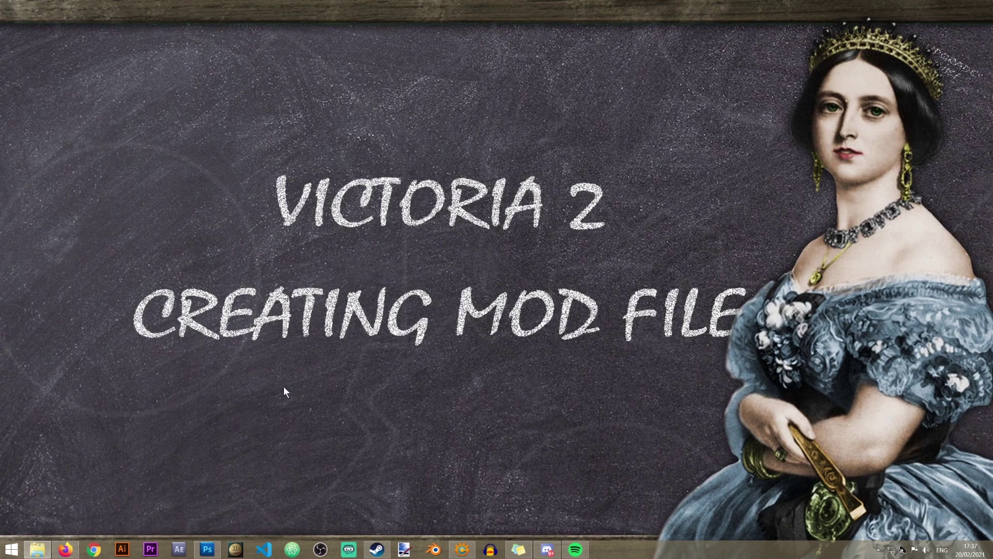
# Bring up the Victoria 2 folder window, maximize it, and open its mod folder
pyautogui.click(36, 549)
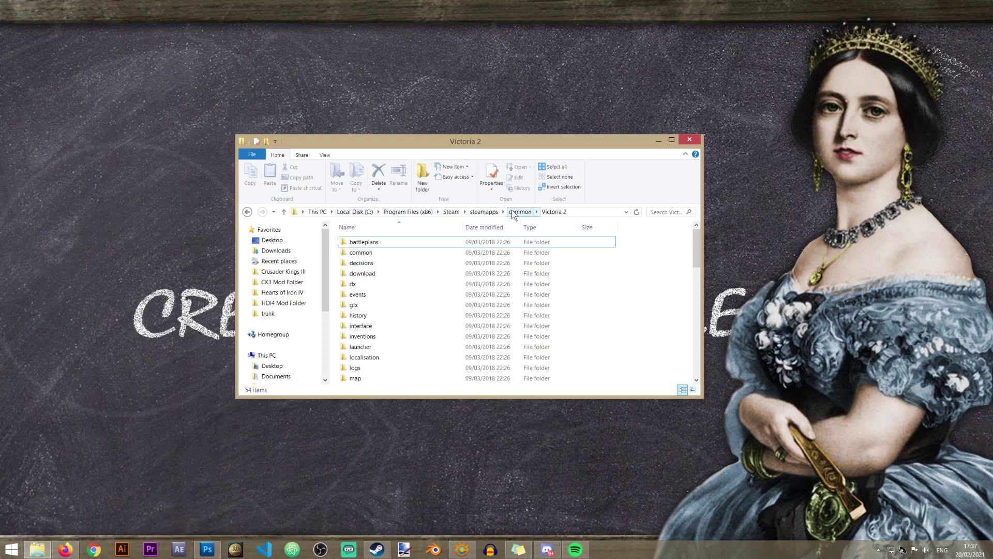
pyautogui.doubleClick(572, 139)
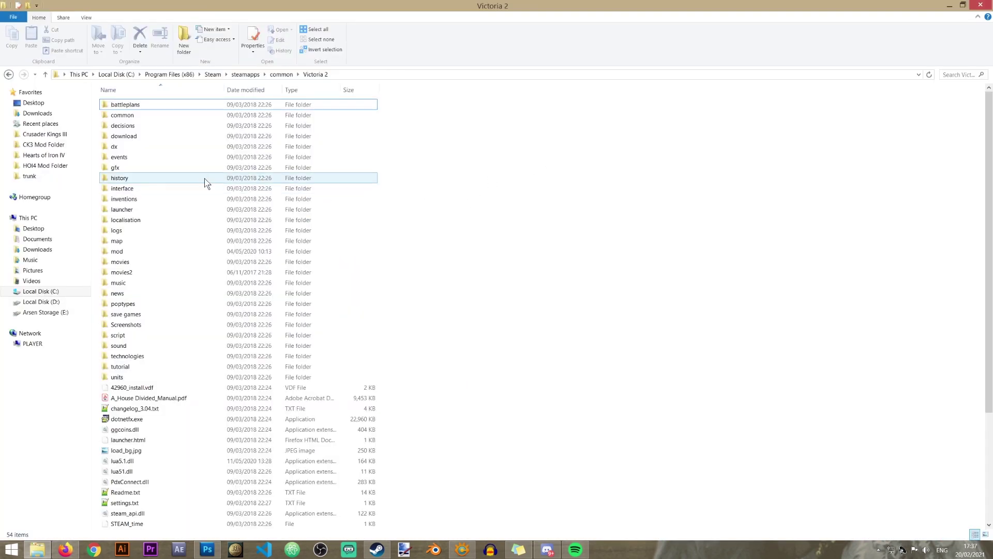
pyautogui.doubleClick(138, 251)
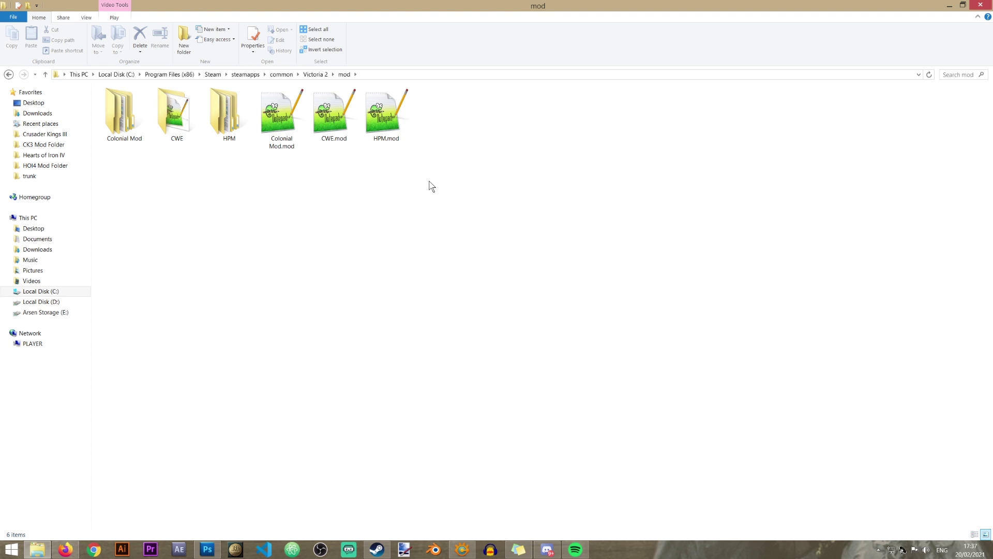
# Create a new folder named test_mod in the Victoria 2 mod folder
pyautogui.rightClick(459, 210)
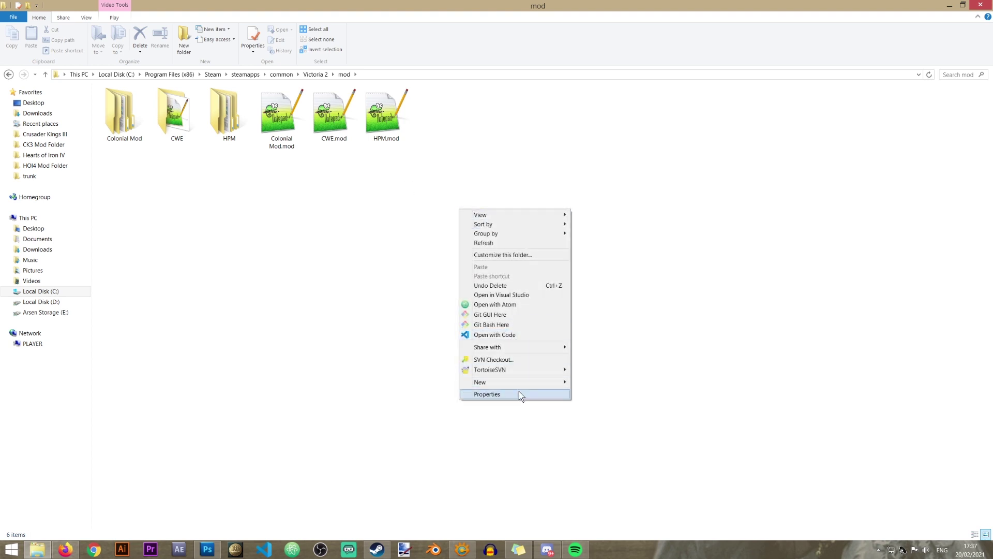
pyautogui.moveTo(522, 383)
pyautogui.click(632, 383)
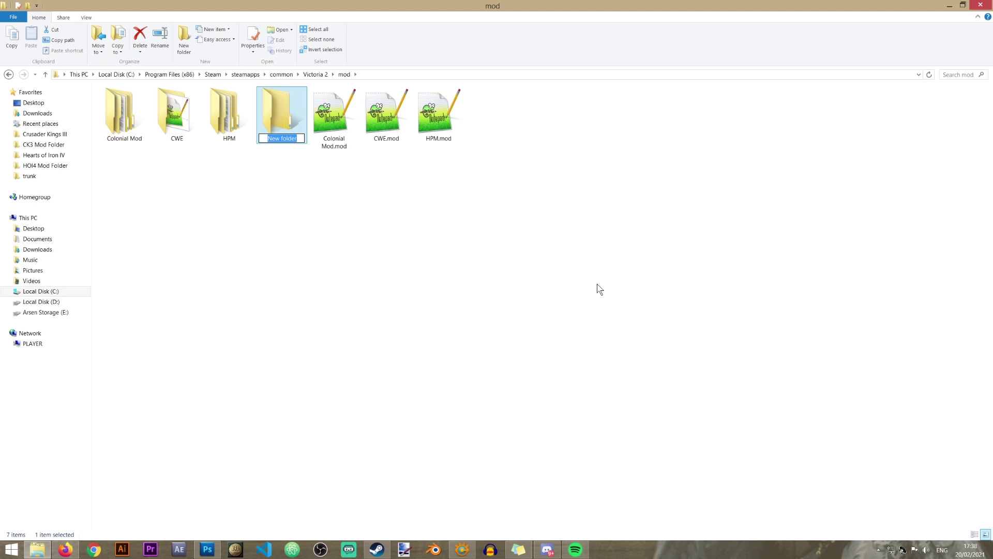
pyautogui.write('test_mod')
pyautogui.press('Return')
pyautogui.click(536, 234)
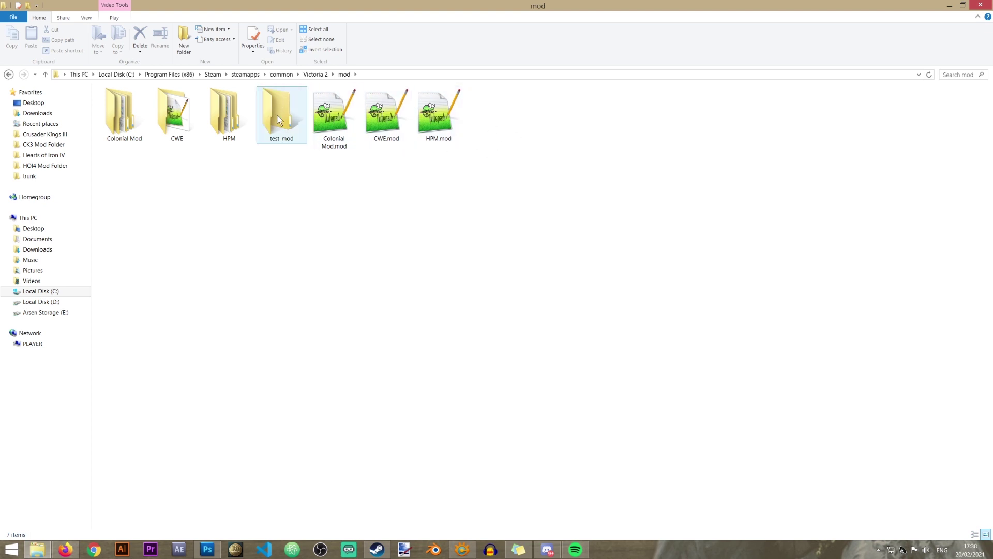
# Create a new text document named test_mod.mod, accepting the extension change from txt
pyautogui.rightClick(492, 151)
pyautogui.moveTo(544, 324)
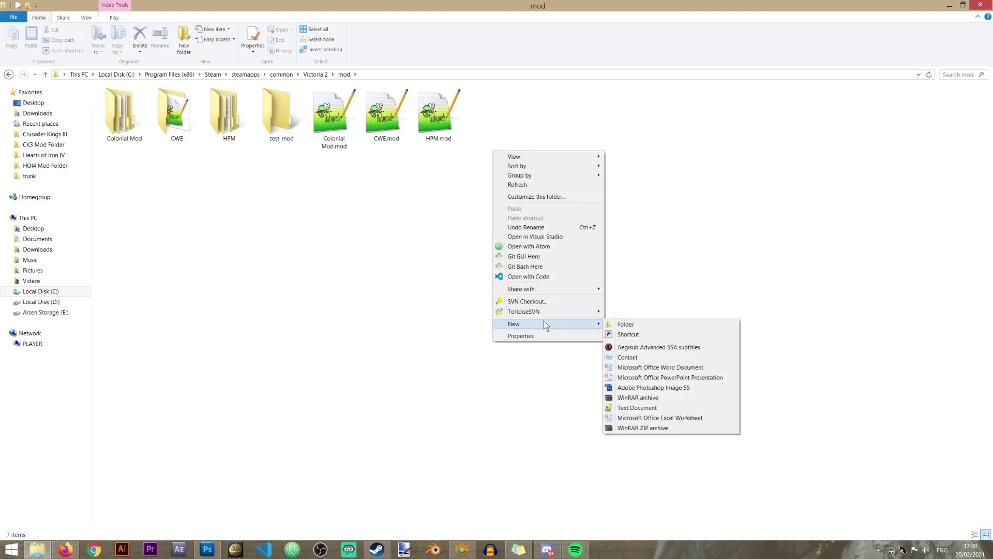
pyautogui.click(637, 407)
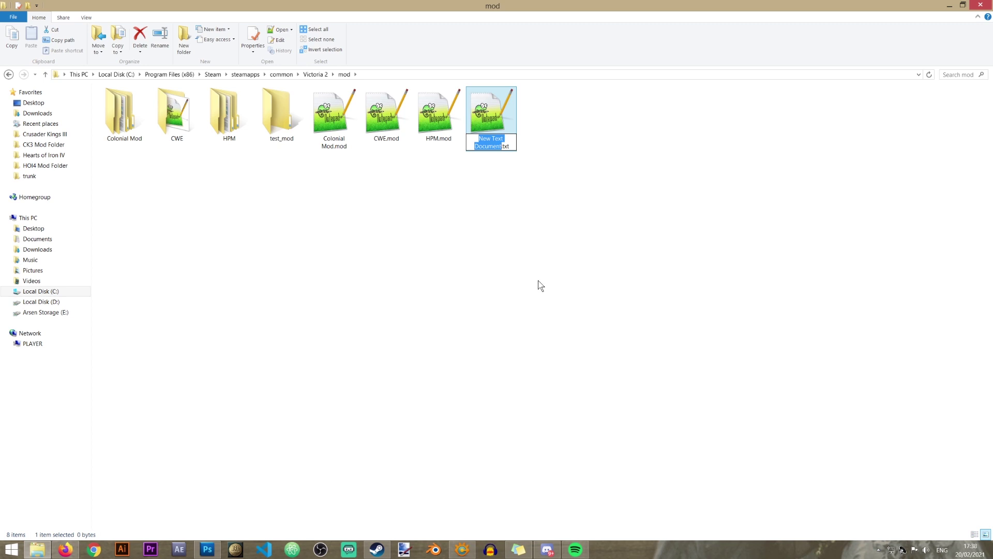
pyautogui.write('test_')
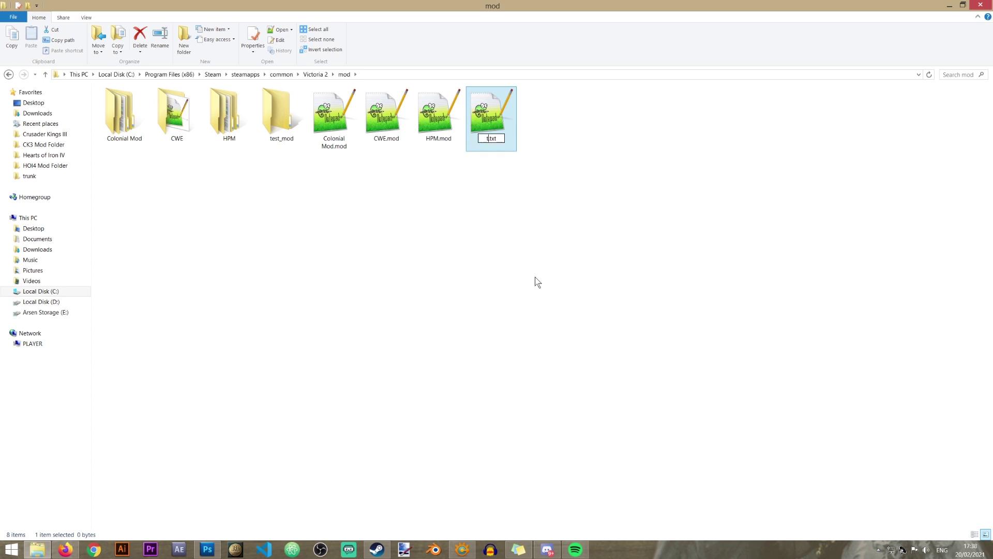
pyautogui.write('mod')
pyautogui.hotkey('shift', 'Right')
pyautogui.hotkey('shift', 'Right')
pyautogui.write('mod')
pyautogui.press('Return')
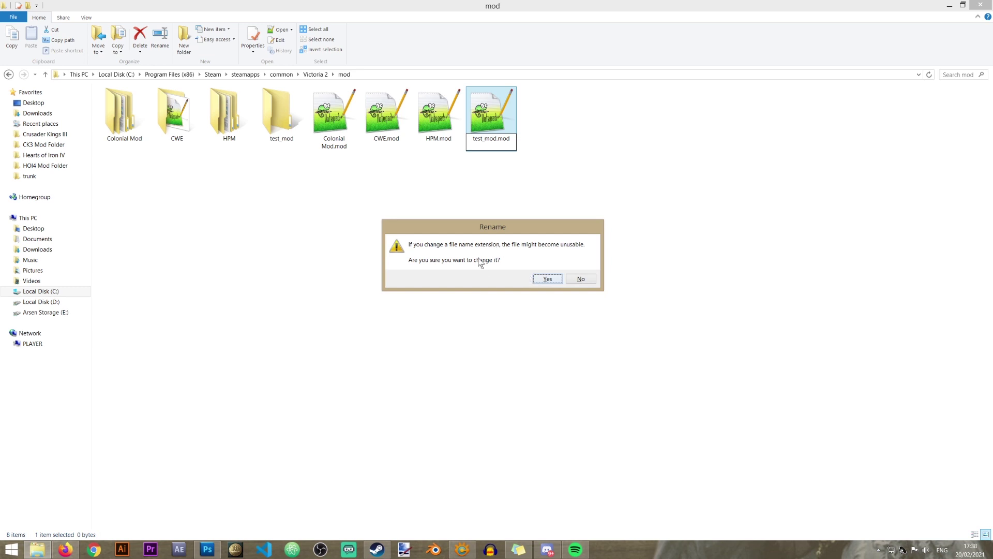
pyautogui.click(538, 279)
pyautogui.click(493, 157)
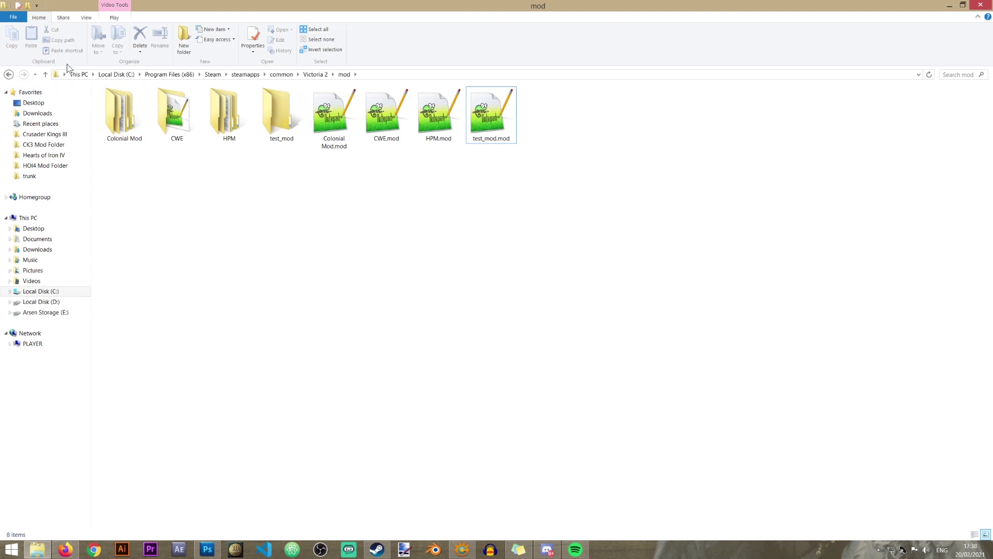
# Restore the mod folder window to a smaller size and move it down the desktop
pyautogui.click(87, 19)
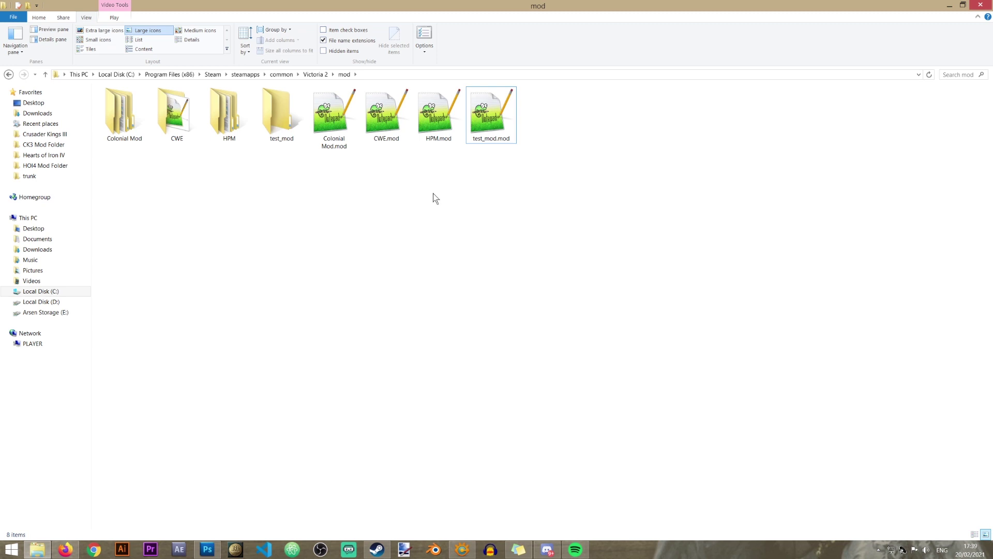
pyautogui.moveTo(459, 6); pyautogui.dragTo(469, 89)
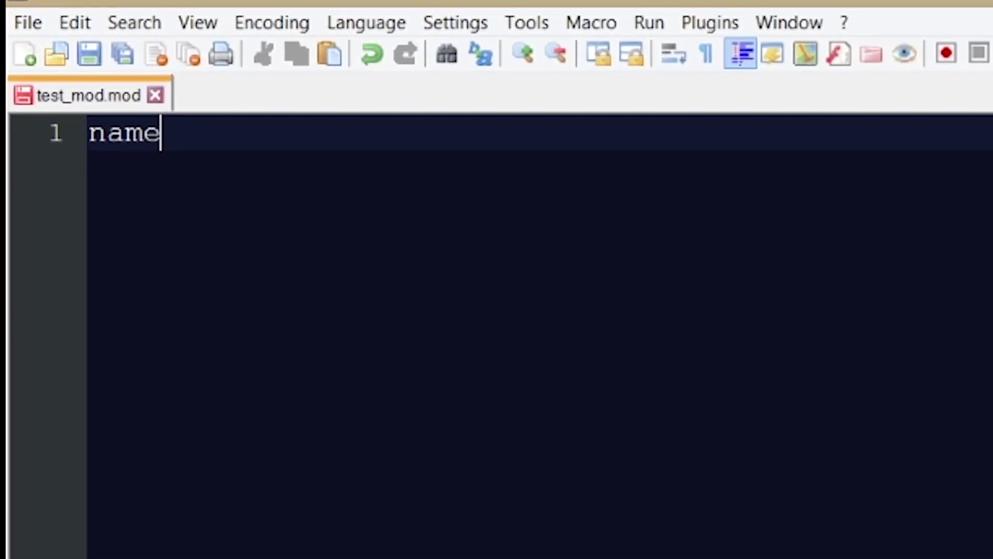
# Write name = "Test Mod" on line 1 and begin line 2 with path = "mod/
pyautogui.write('= "')
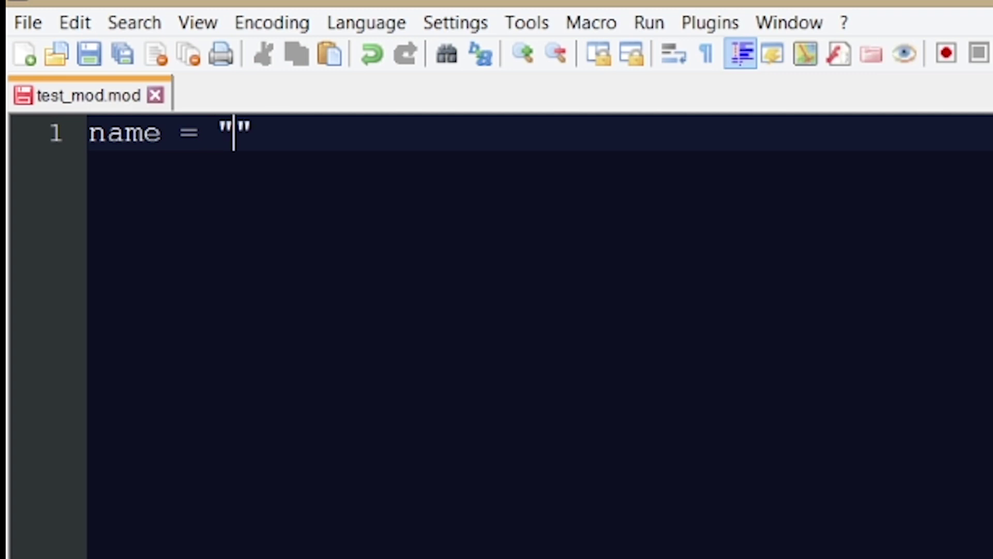
pyautogui.write('Test ')
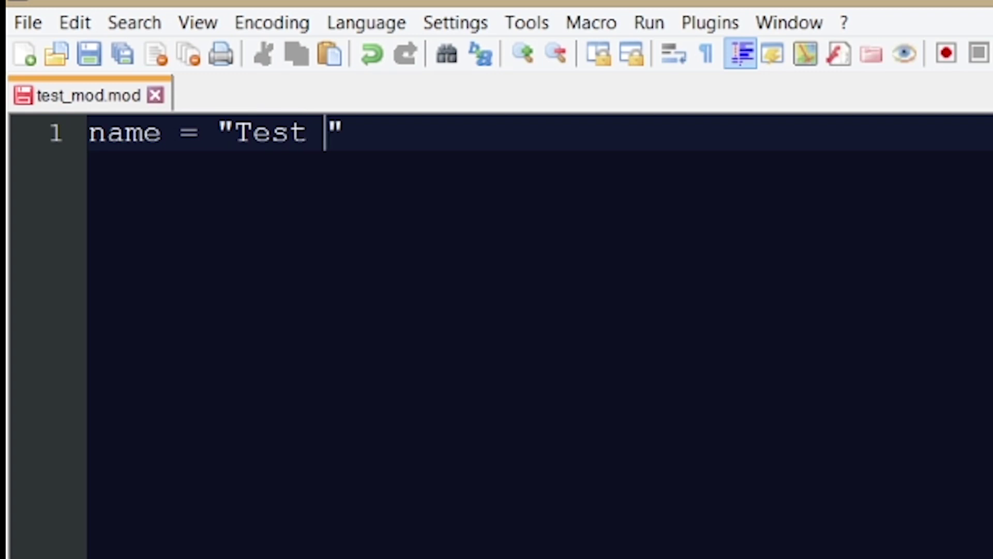
pyautogui.write('Mod')
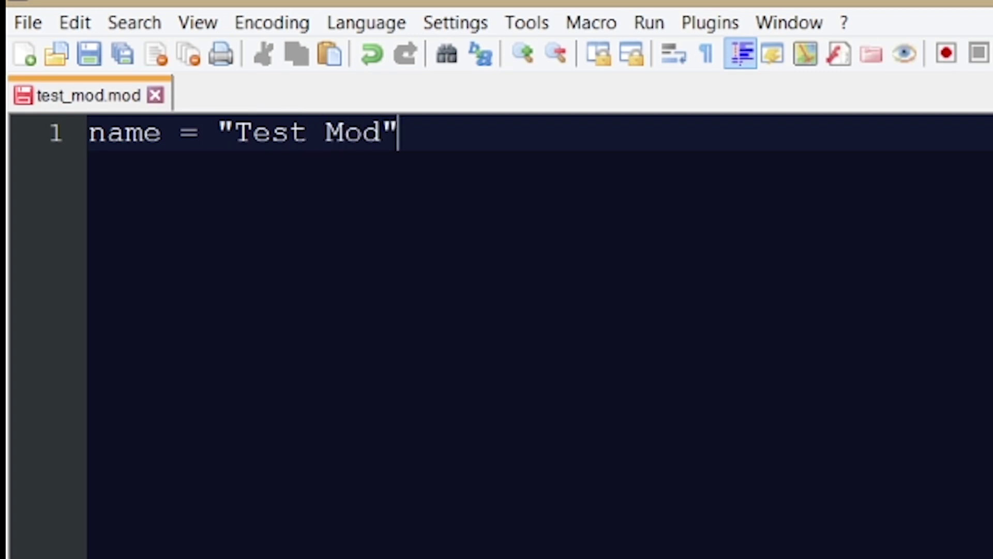
pyautogui.press('Return')
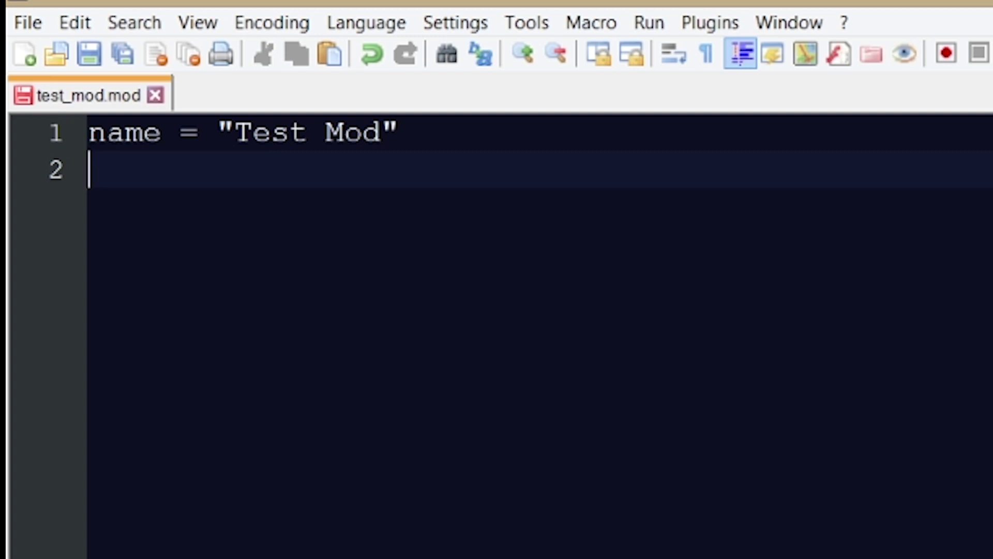
pyautogui.write('path = "')
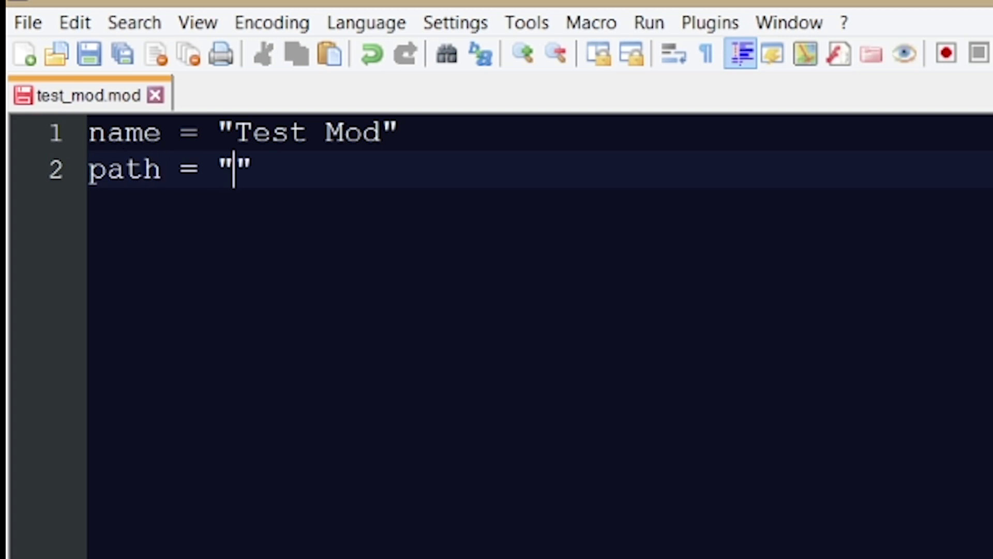
pyautogui.write('mod/')
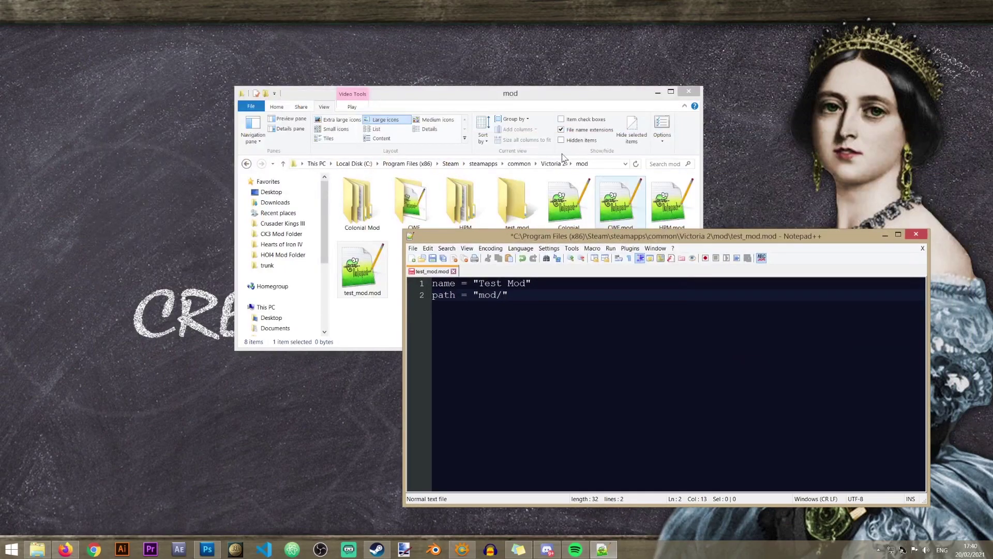
# Complete line 2 as path = "mod/test_mod", checking the folder name in Explorer, then start line 3
pyautogui.click(498, 91)
pyautogui.moveTo(499, 91); pyautogui.dragTo(415, 71)
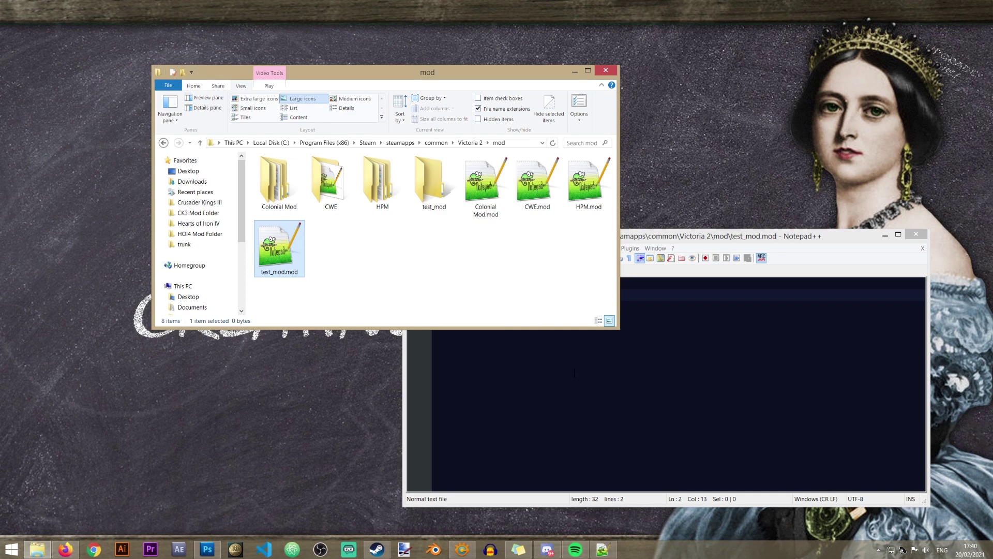
pyautogui.click(560, 366)
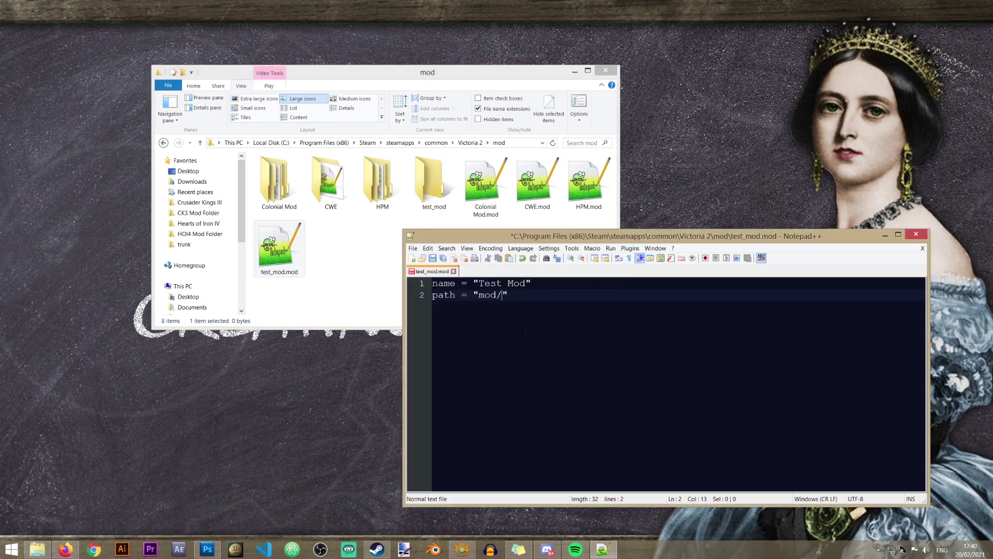
pyautogui.write('test')
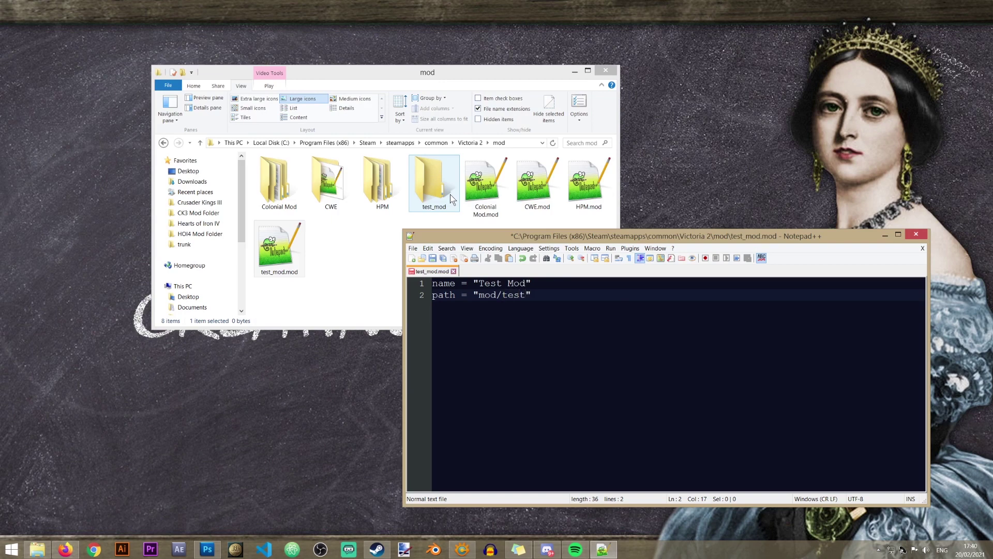
pyautogui.write('_mod')
pyautogui.press('Return')
# Type user_dir = "test_mod" on line 3, correcting the typos along the way
pyautogui.write('uesr')
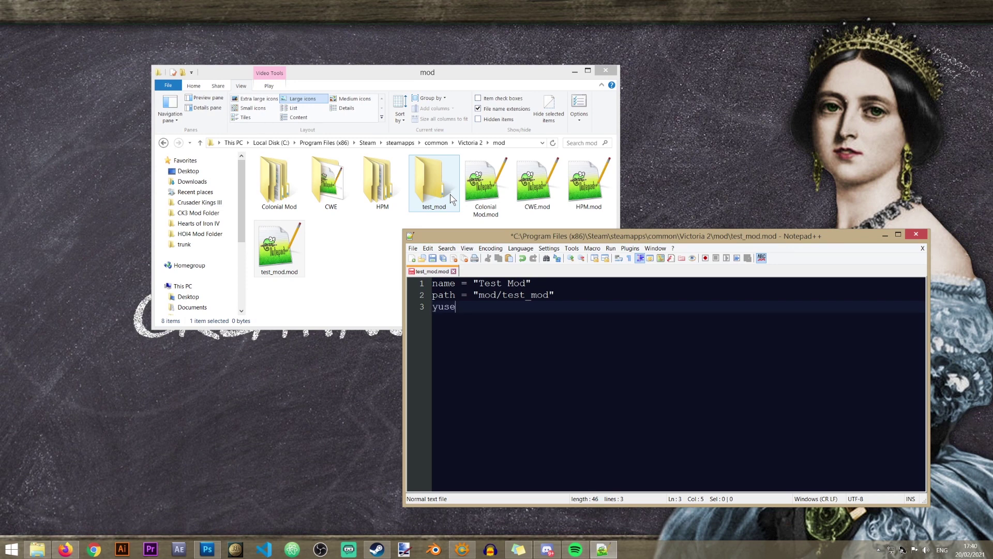
pyautogui.press('BackSpace')
pyautogui.press('BackSpace')
pyautogui.press('BackSpace')
pyautogui.write('ser ')
pyautogui.write('dir =')
pyautogui.write('"test"')
pyautogui.press('BackSpace')
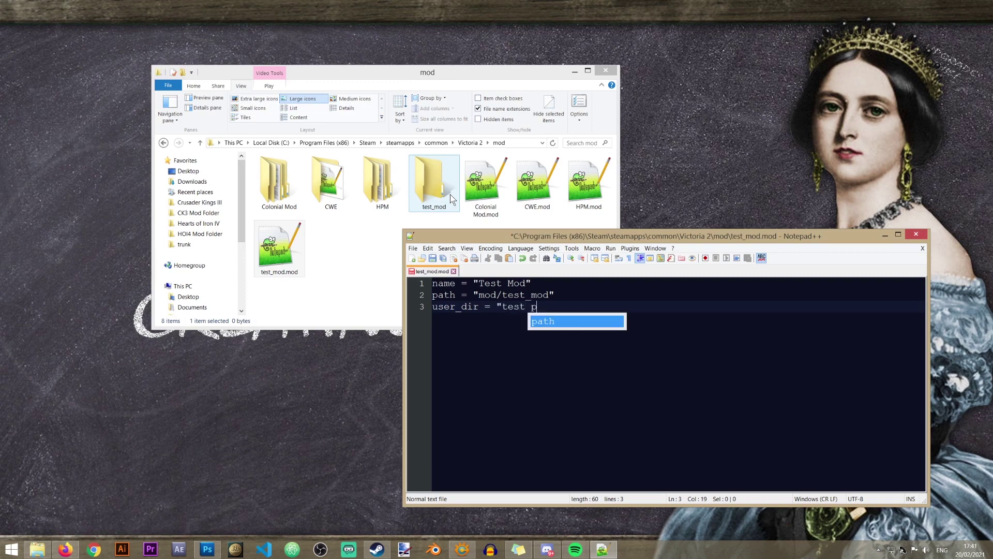
pyautogui.write('_m')
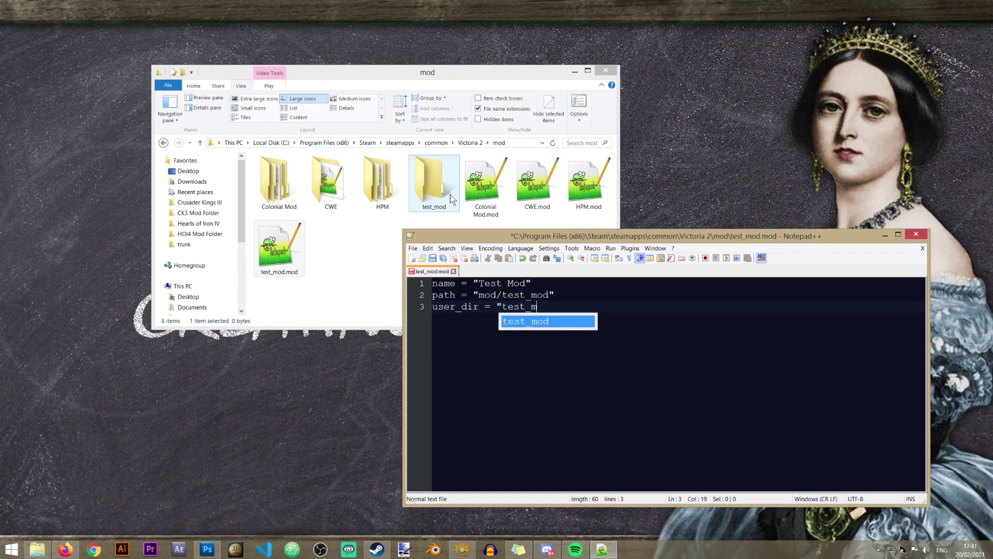
pyautogui.write('od"')
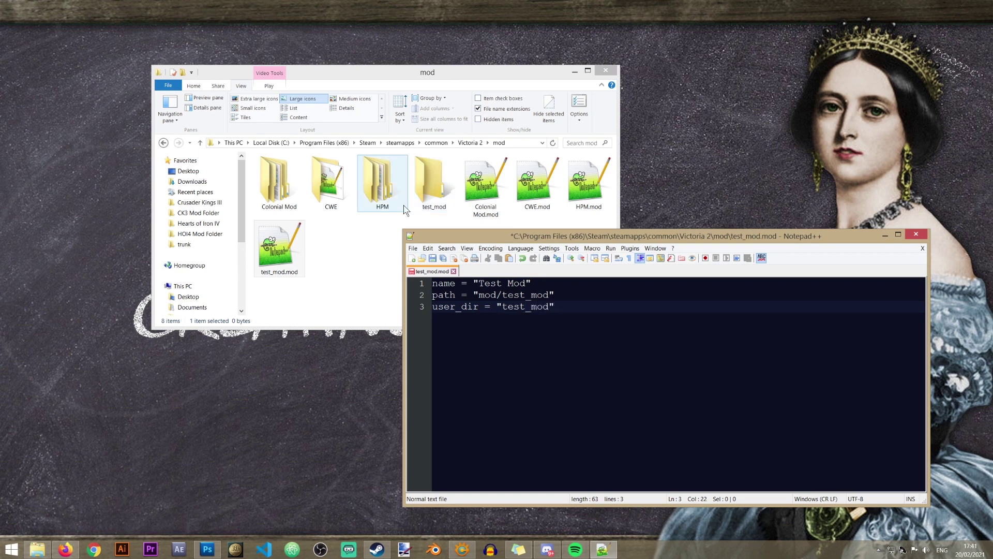
# Save test_mod.mod, minimize Notepad++, and go back up to the Victoria 2 game folder
pyautogui.click(433, 259)
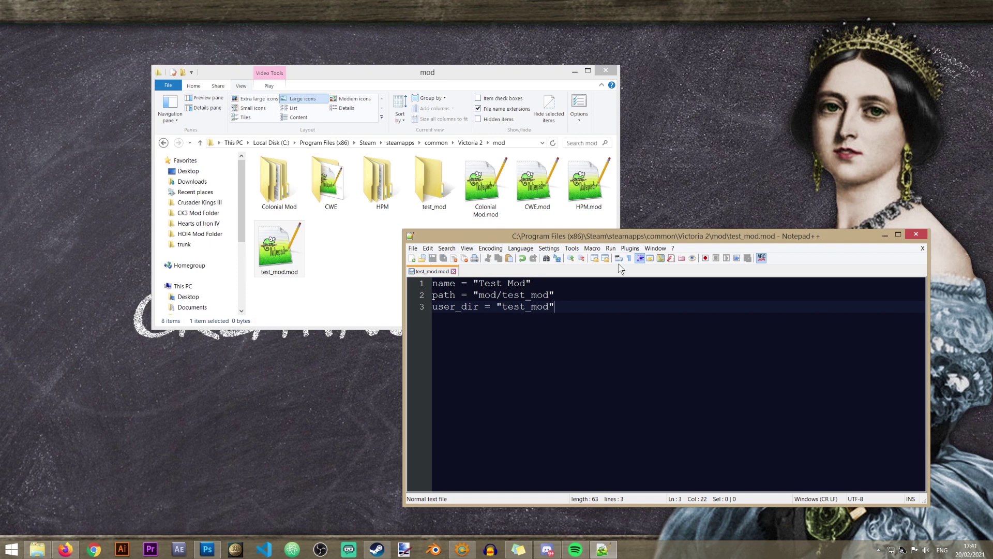
pyautogui.click(884, 235)
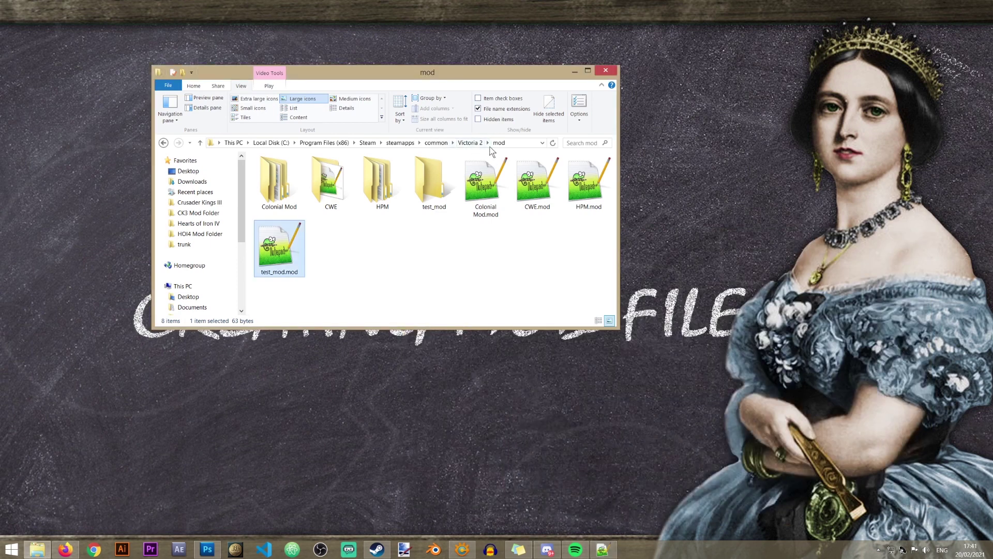
pyautogui.click(469, 142)
# Launch victoria2.exe, centre the launcher, and select Test Mod in its mod list
pyautogui.scroll(-13, 447, 194)
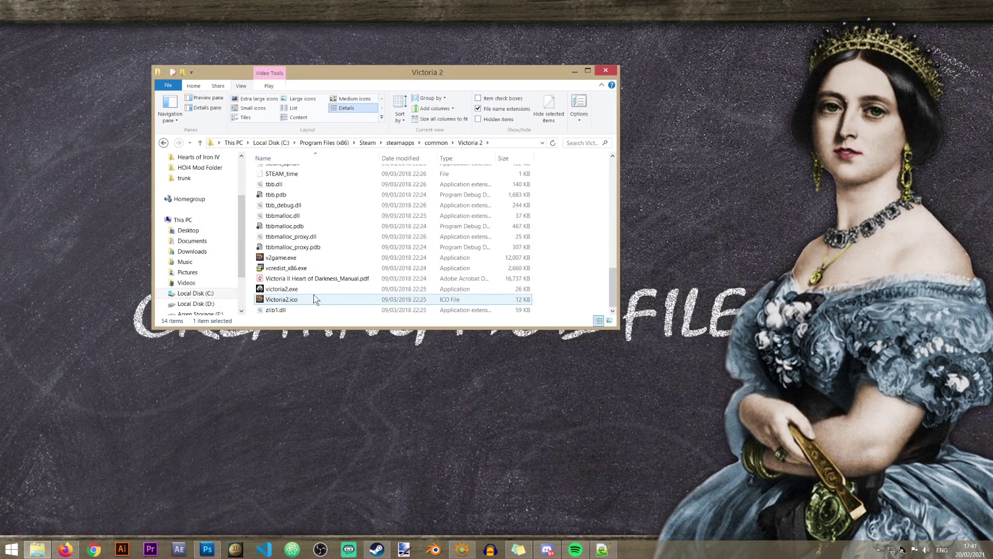
pyautogui.click(306, 291)
pyautogui.doubleClick(305, 290)
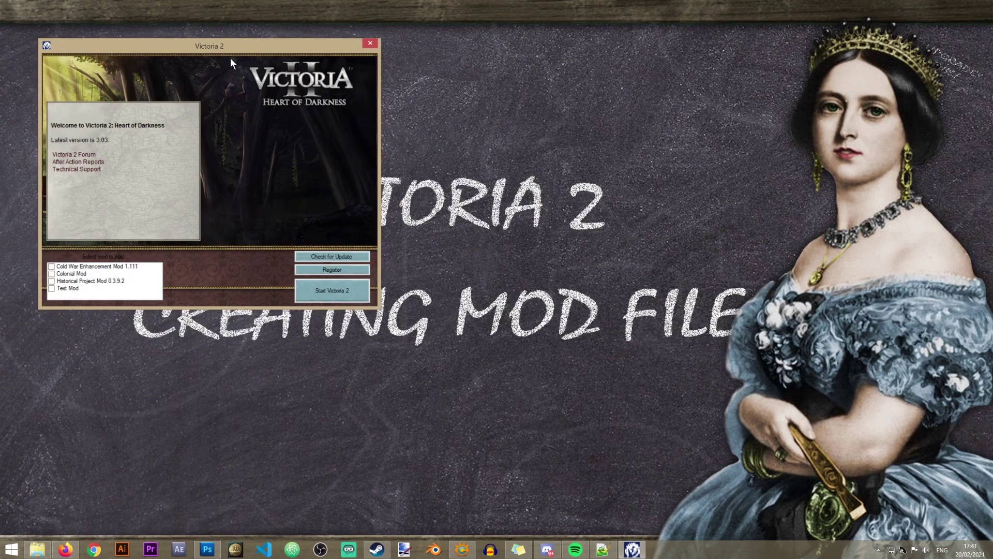
pyautogui.moveTo(318, 51); pyautogui.dragTo(625, 111)
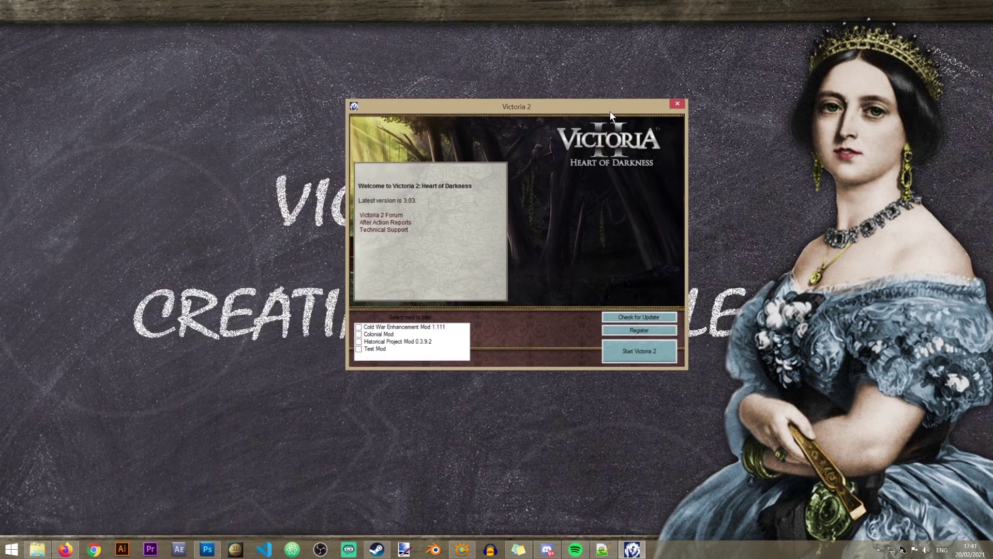
pyautogui.click(381, 351)
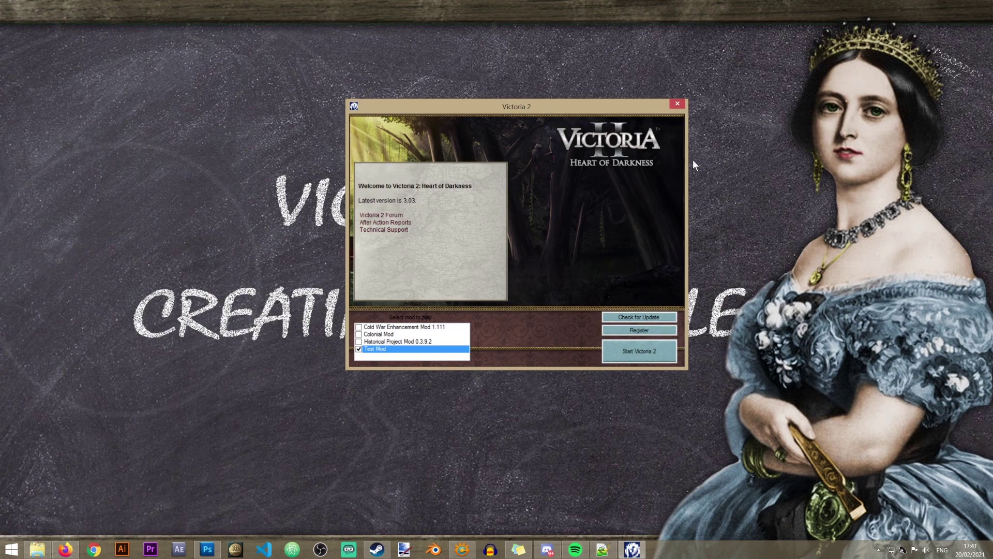
pyautogui.click(678, 103)
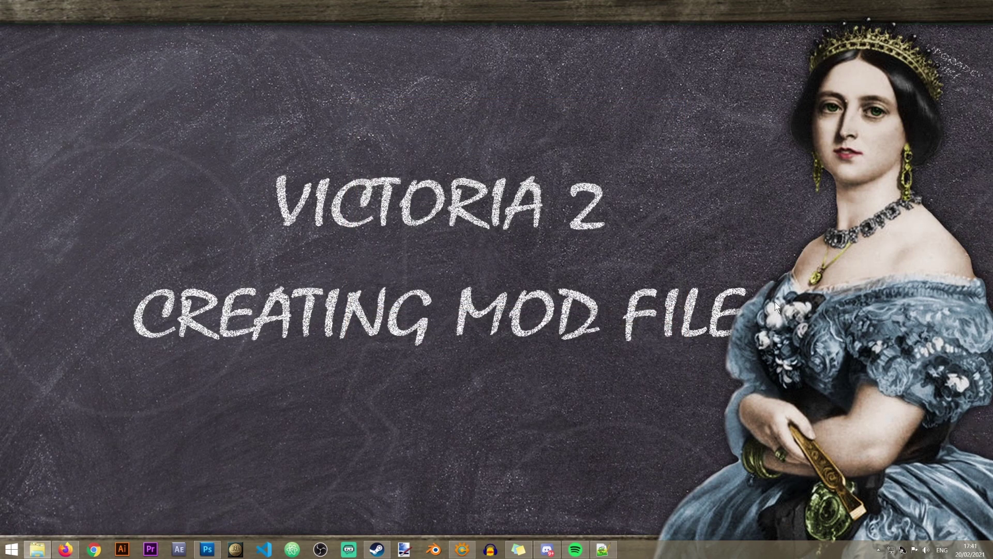